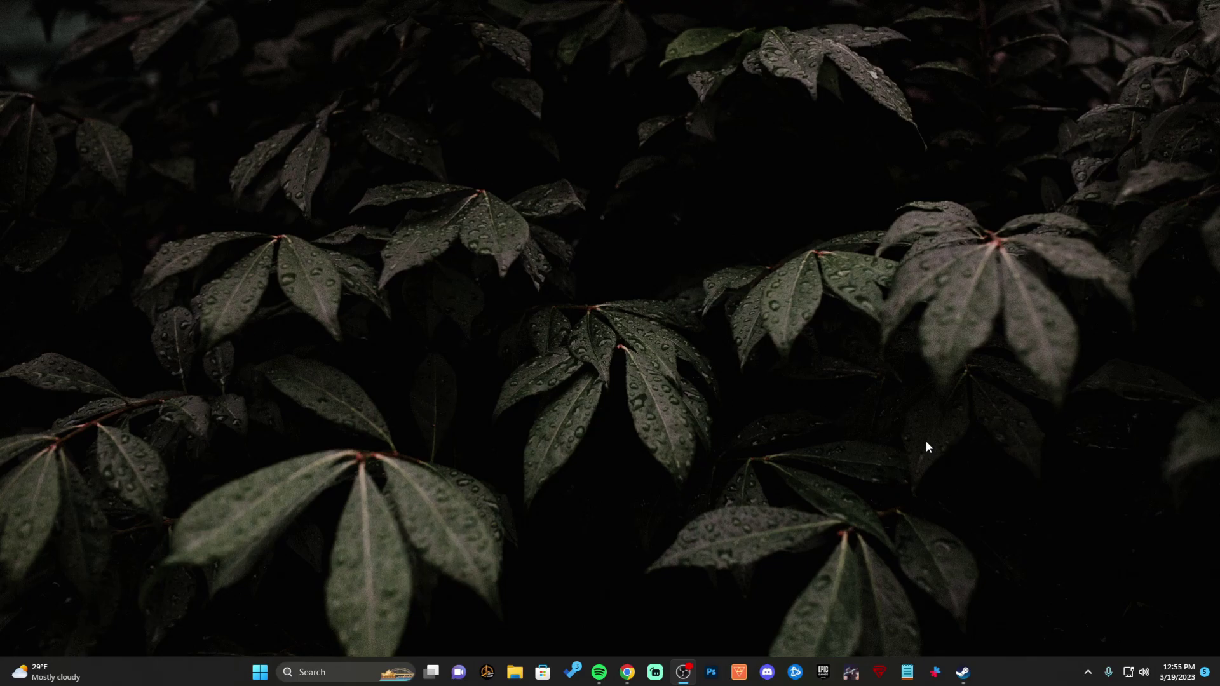
# Bring Chrome with wemod.com to the front and look over the homepage.
pyautogui.click(628, 673)
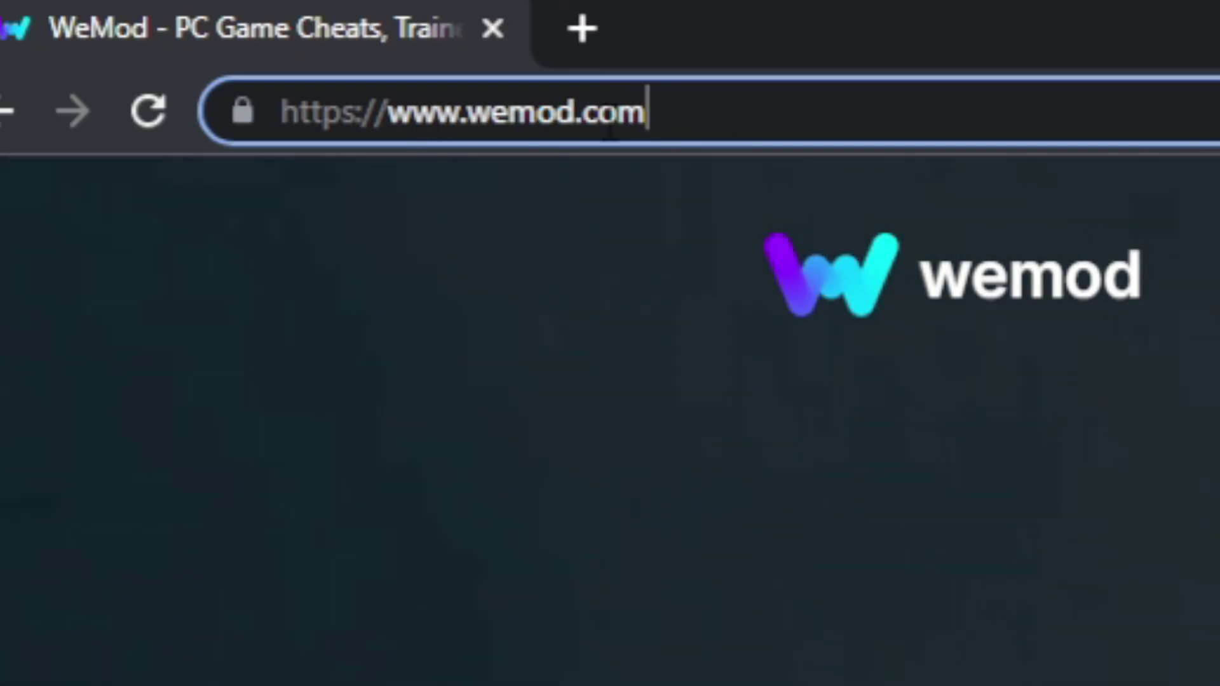
pyautogui.click(516, 112)
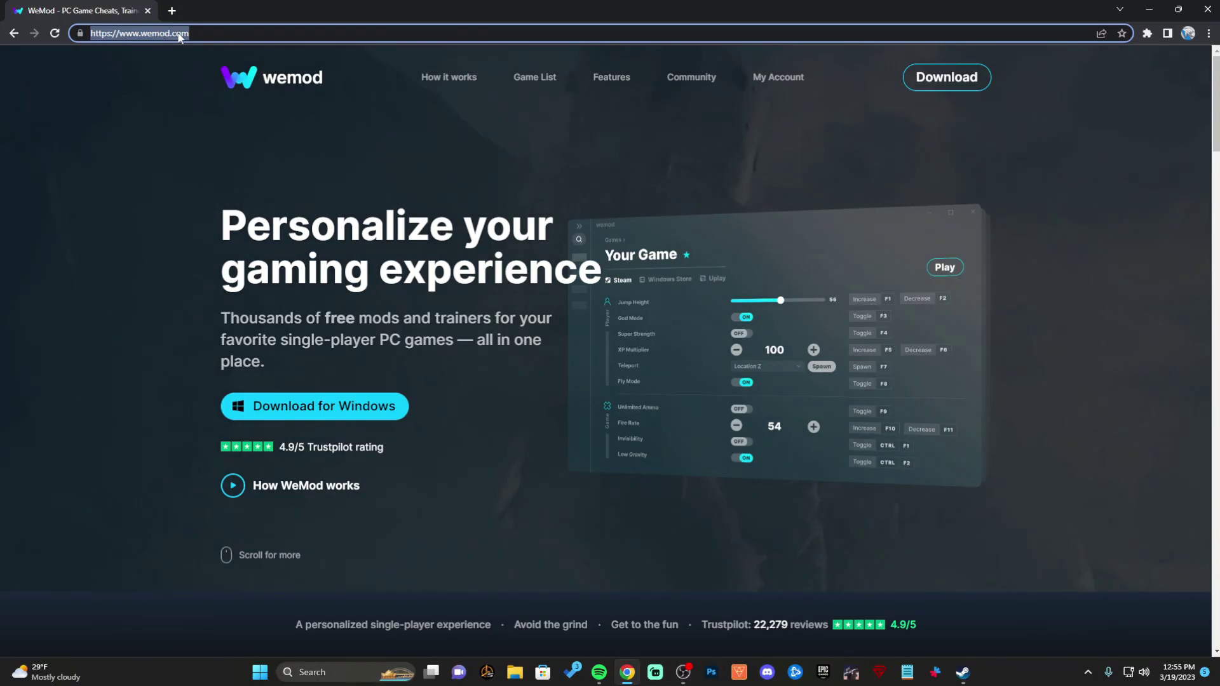
pyautogui.click(105, 223)
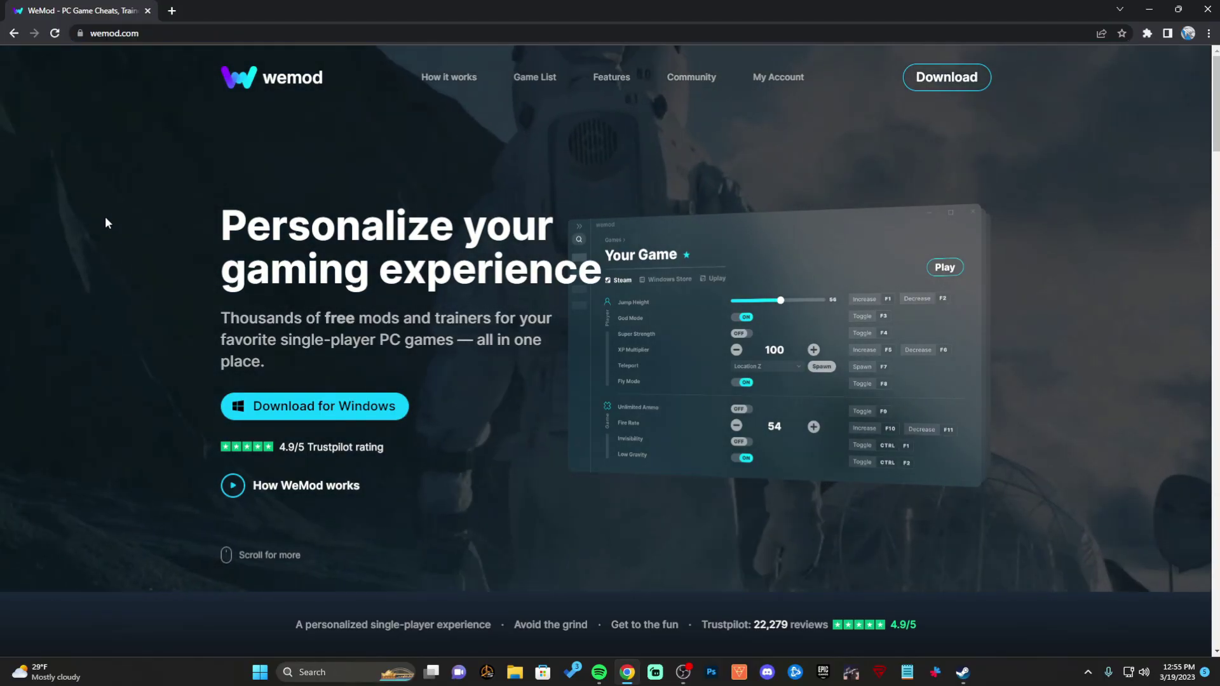
pyautogui.scroll(-5, 1020, 401)
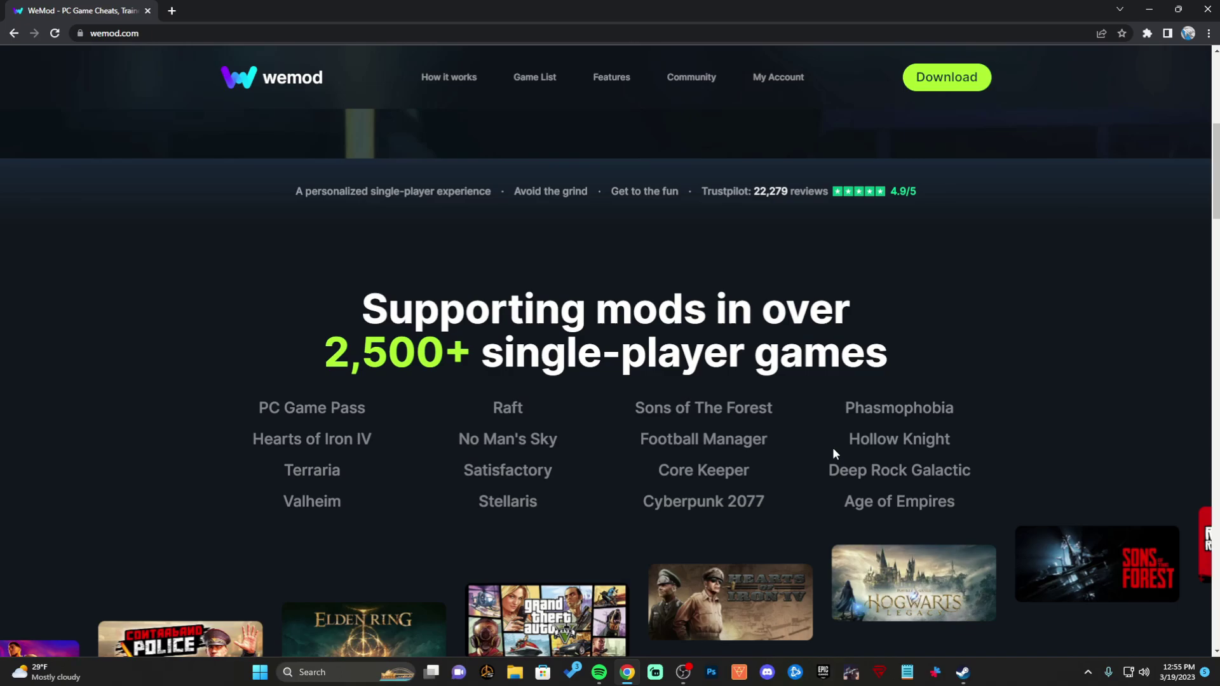
pyautogui.scroll(-5, 834, 454)
pyautogui.scroll(-5, 858, 420)
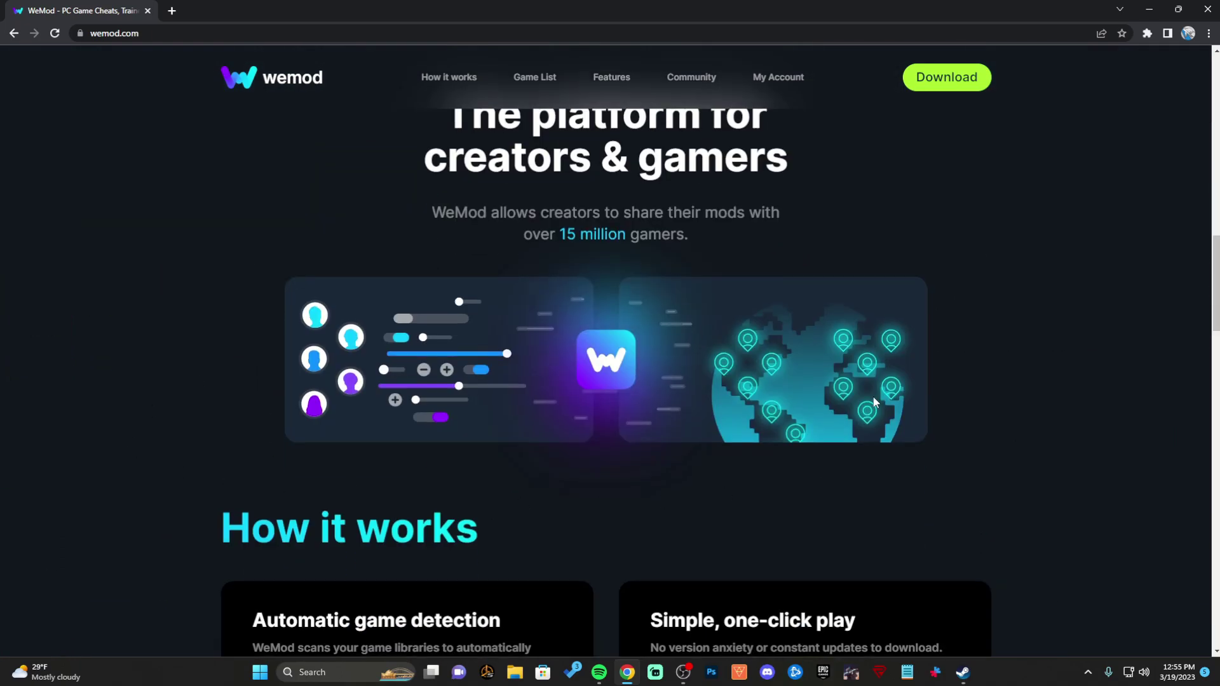
pyautogui.scroll(-5, 874, 401)
pyautogui.scroll(-4, 611, 573)
pyautogui.scroll(6, 228, 304)
pyautogui.scroll(8, 346, 395)
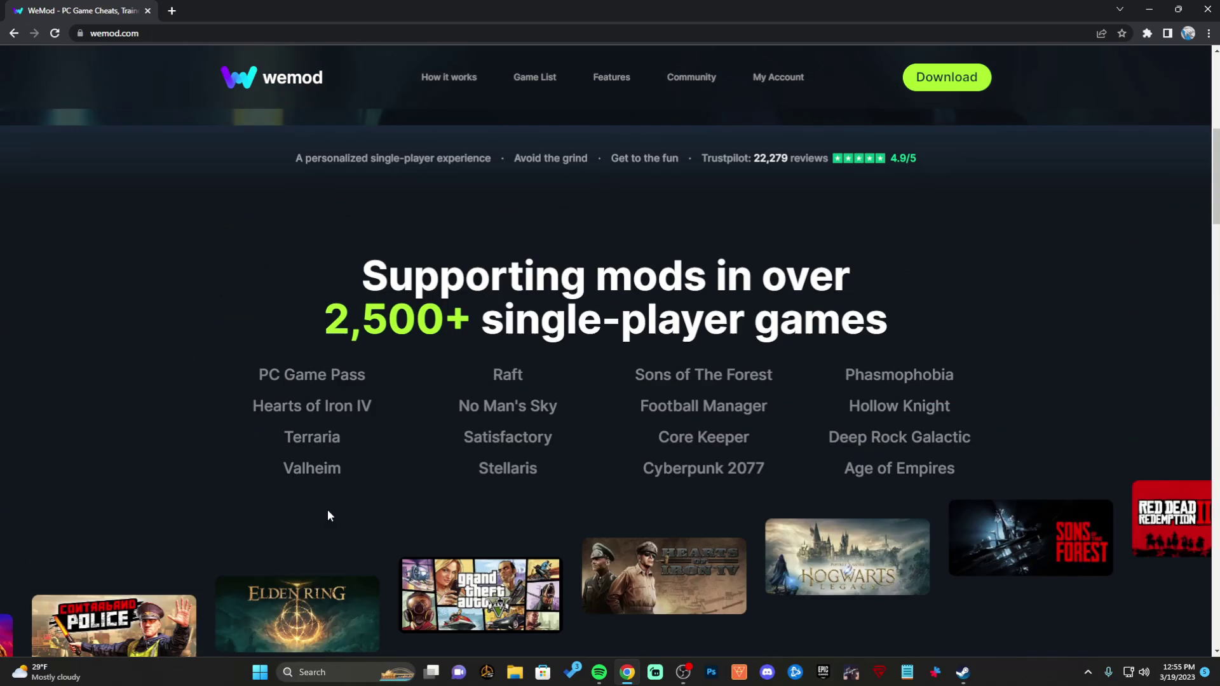
pyautogui.scroll(6, 327, 515)
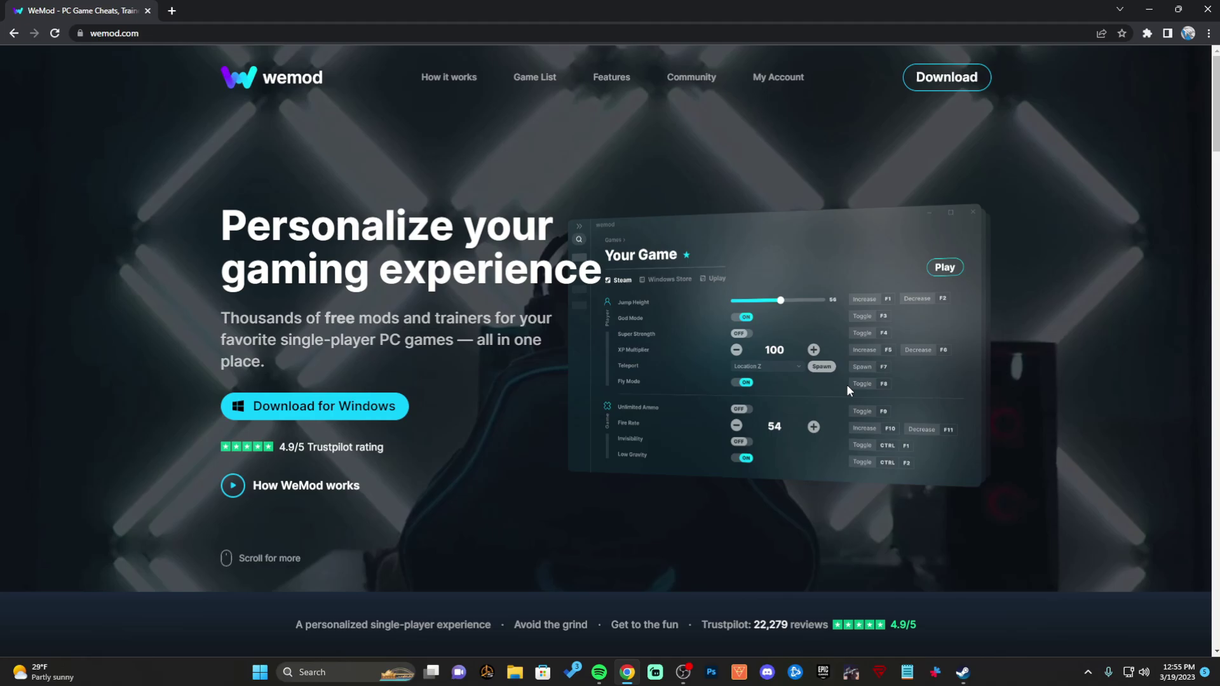
# Launch WeMod from Windows search, view My games, then return to Home.
pyautogui.press('super+s')
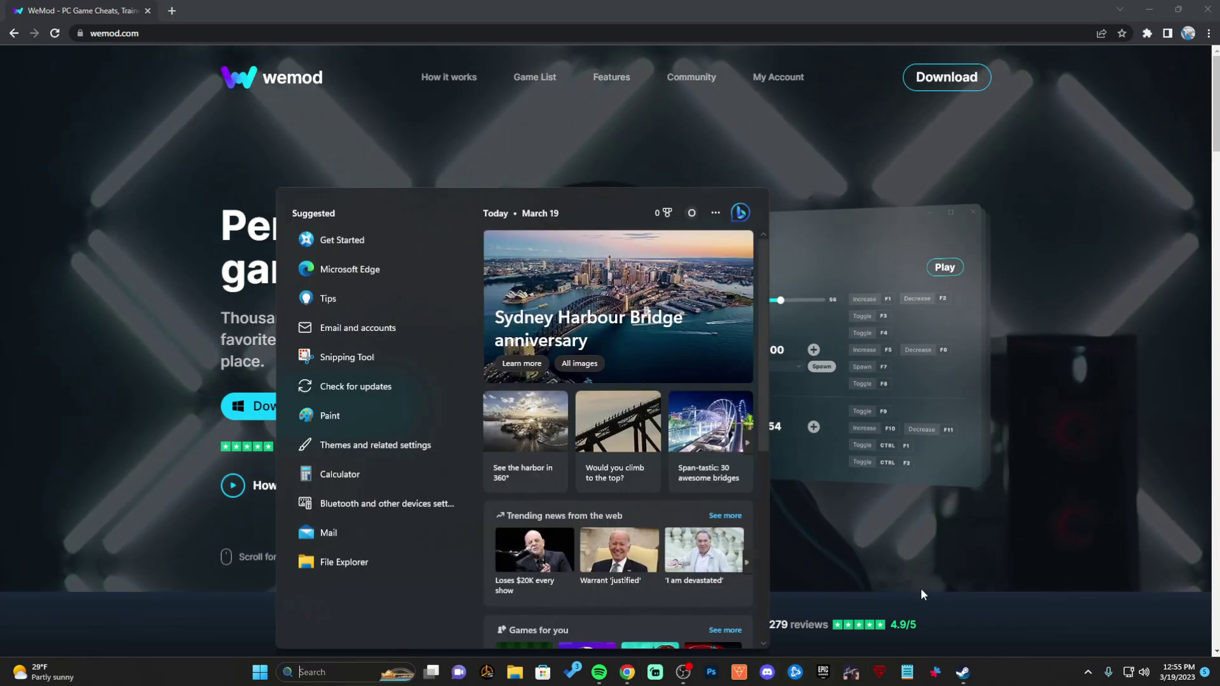
pyautogui.press('Escape')
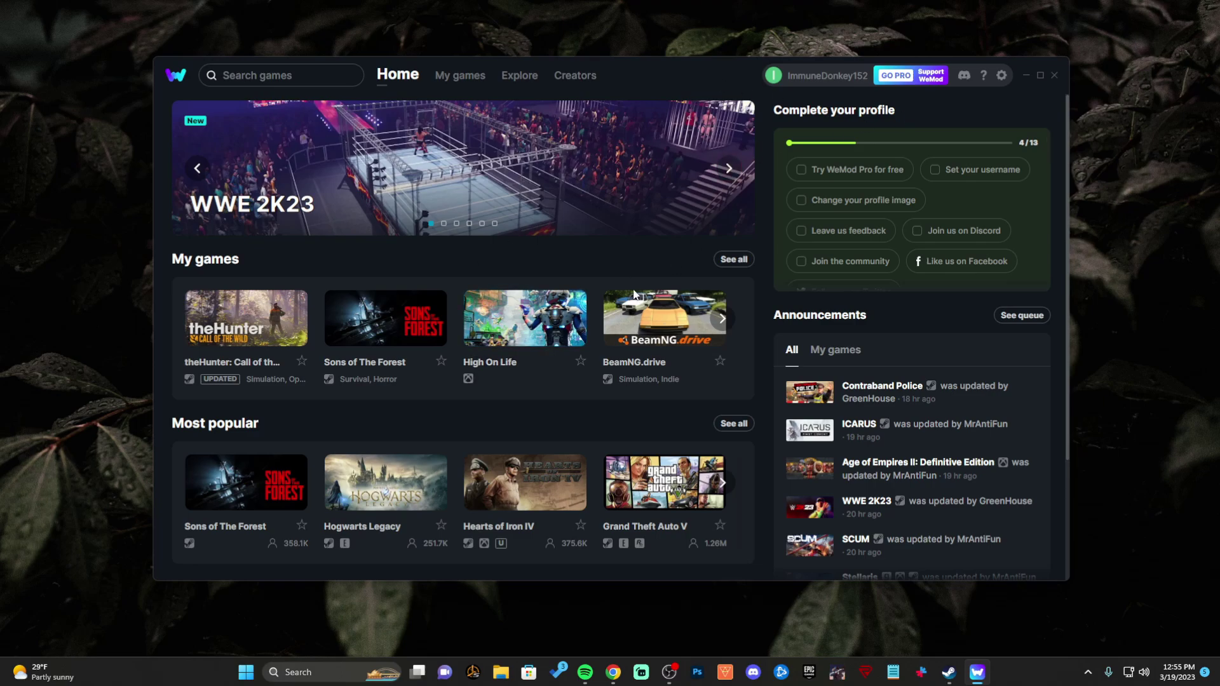
pyautogui.scroll(-1, 634, 316)
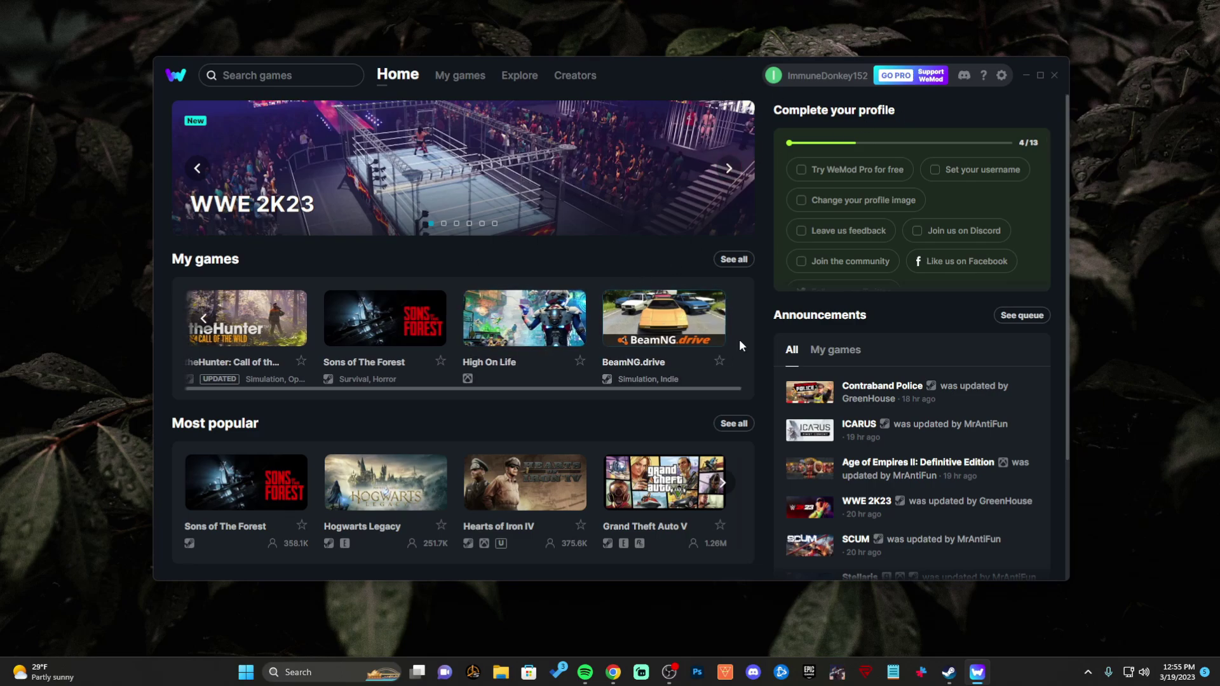
pyautogui.click(471, 77)
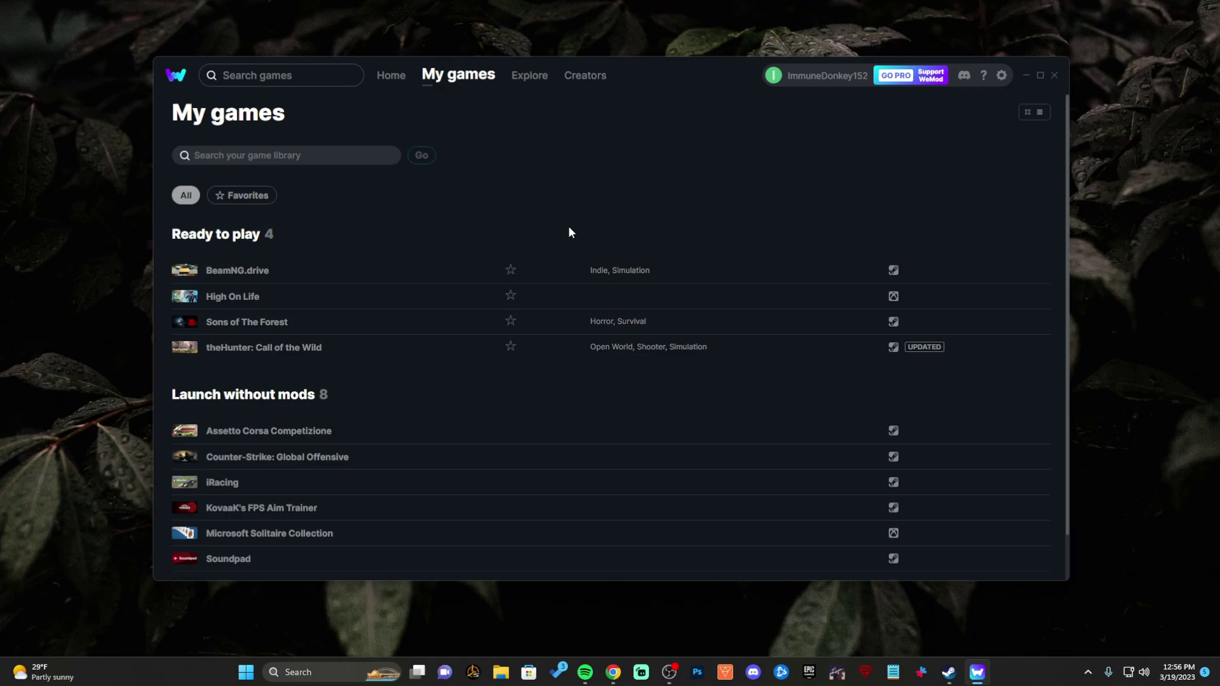
pyautogui.scroll(-1, 277, 358)
pyautogui.scroll(1, 405, 125)
pyautogui.click(391, 75)
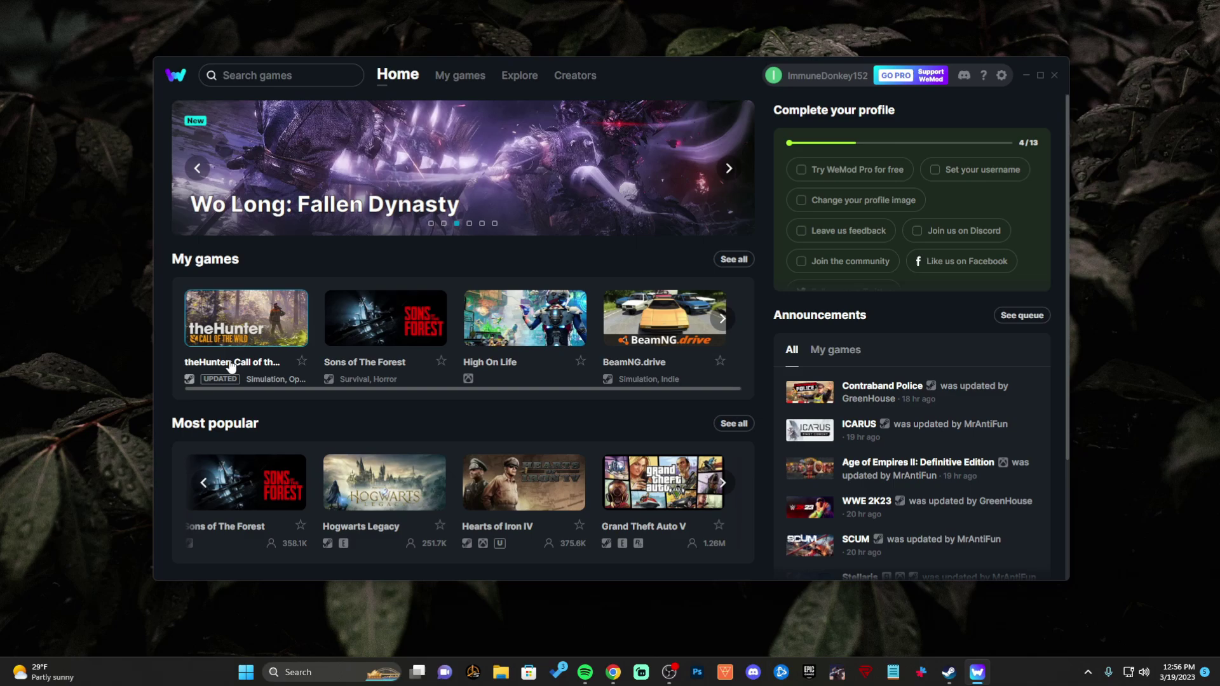
# Open theHunter: Call of the Wild's mod page and try the Unlimited Health and Stamina toggles.
pyautogui.click(245, 324)
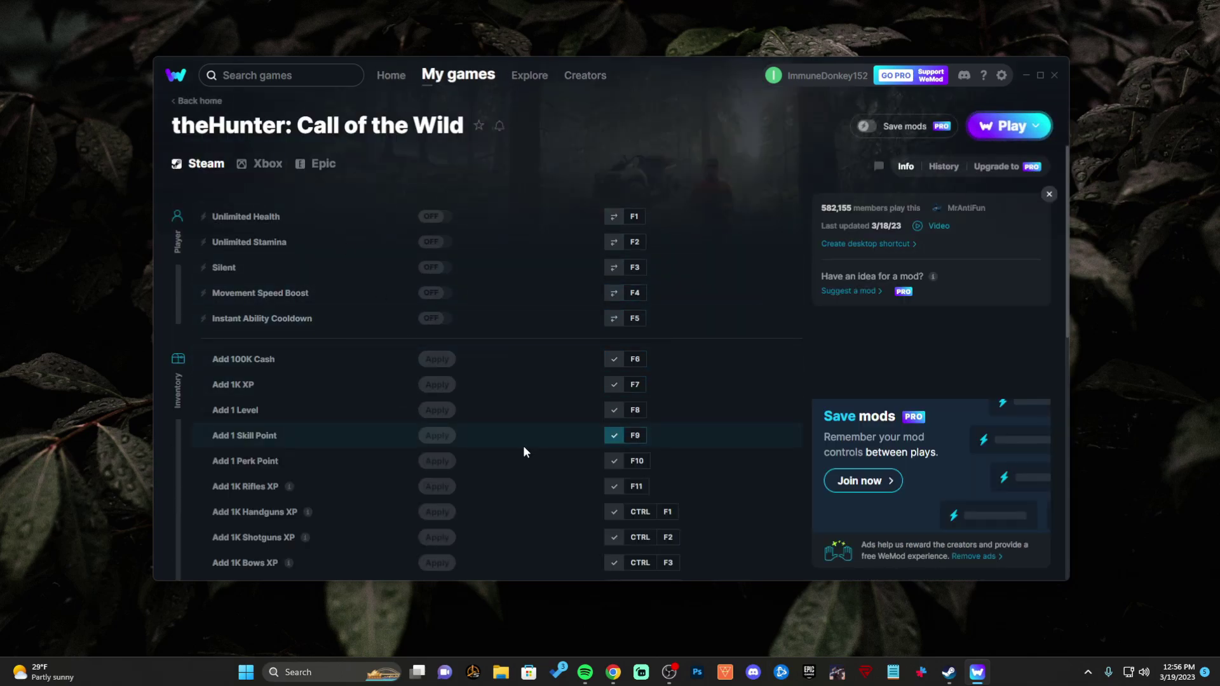
pyautogui.scroll(-5, 481, 449)
pyautogui.scroll(-3, 477, 501)
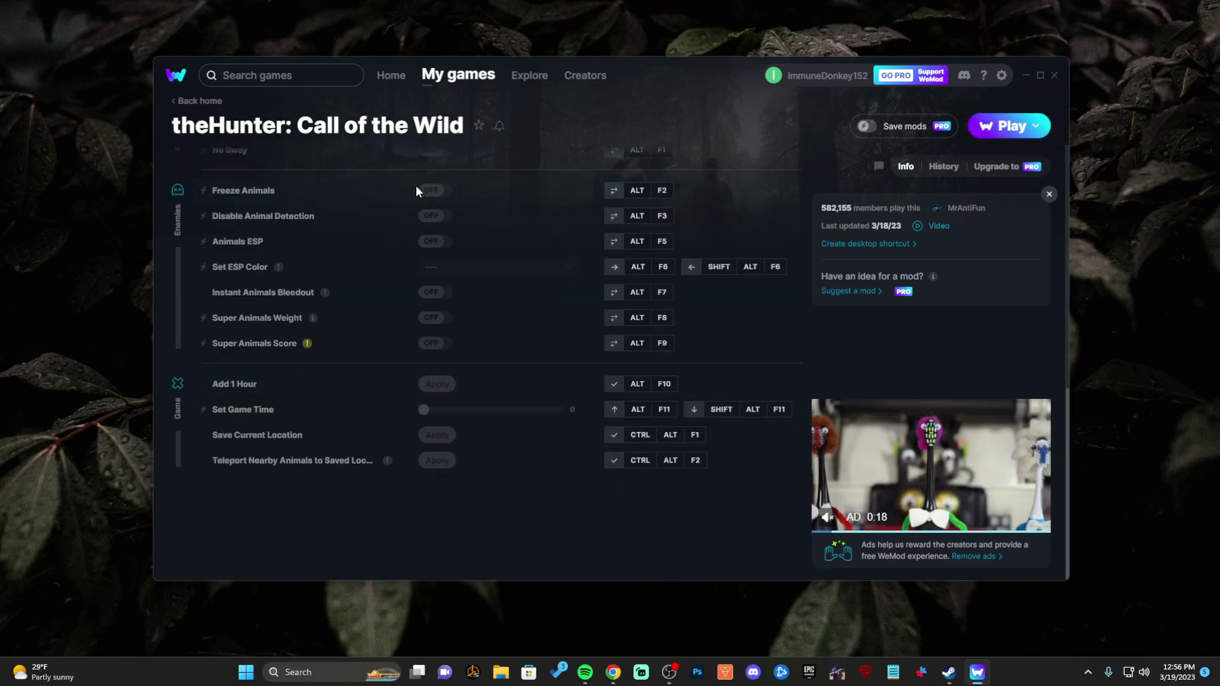
pyautogui.scroll(8, 448, 382)
pyautogui.scroll(2, 487, 380)
pyautogui.scroll(-2, 474, 407)
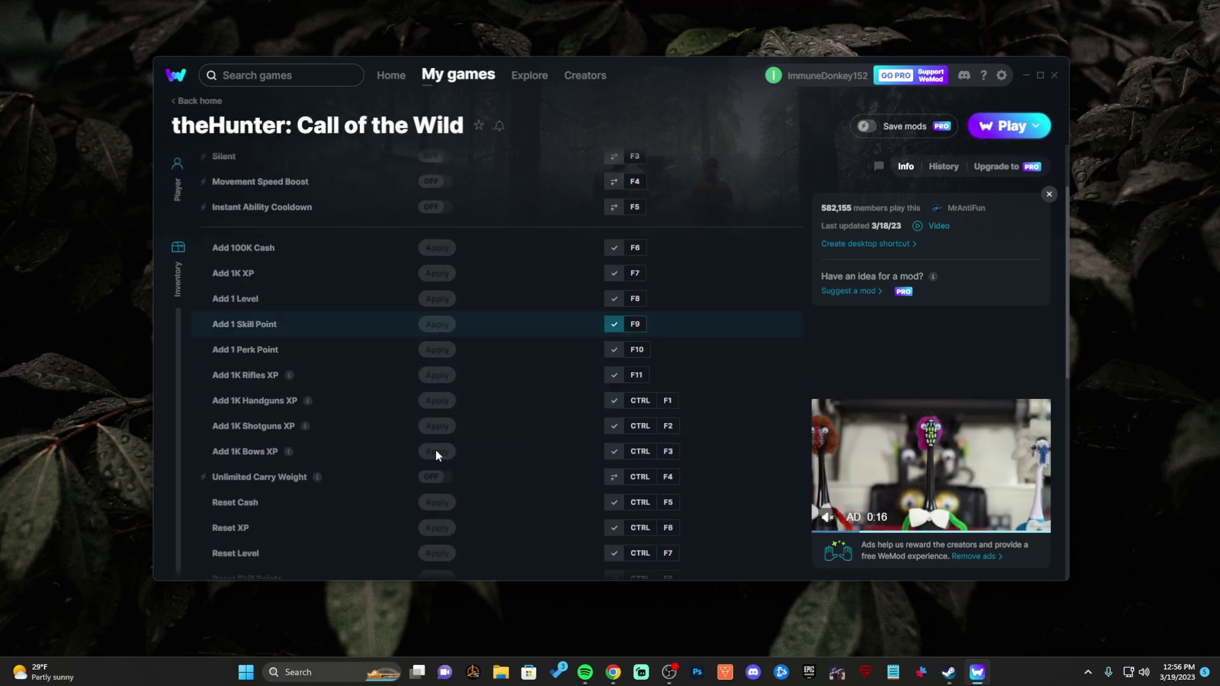
pyautogui.scroll(3, 436, 450)
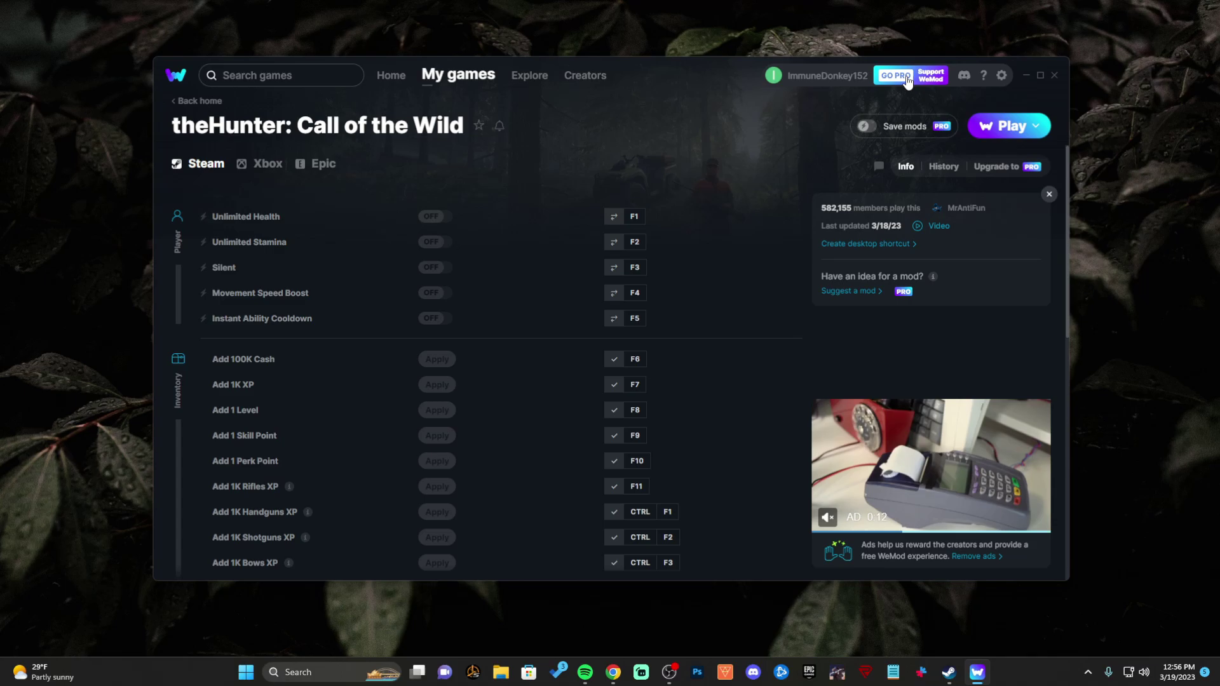
pyautogui.click(431, 218)
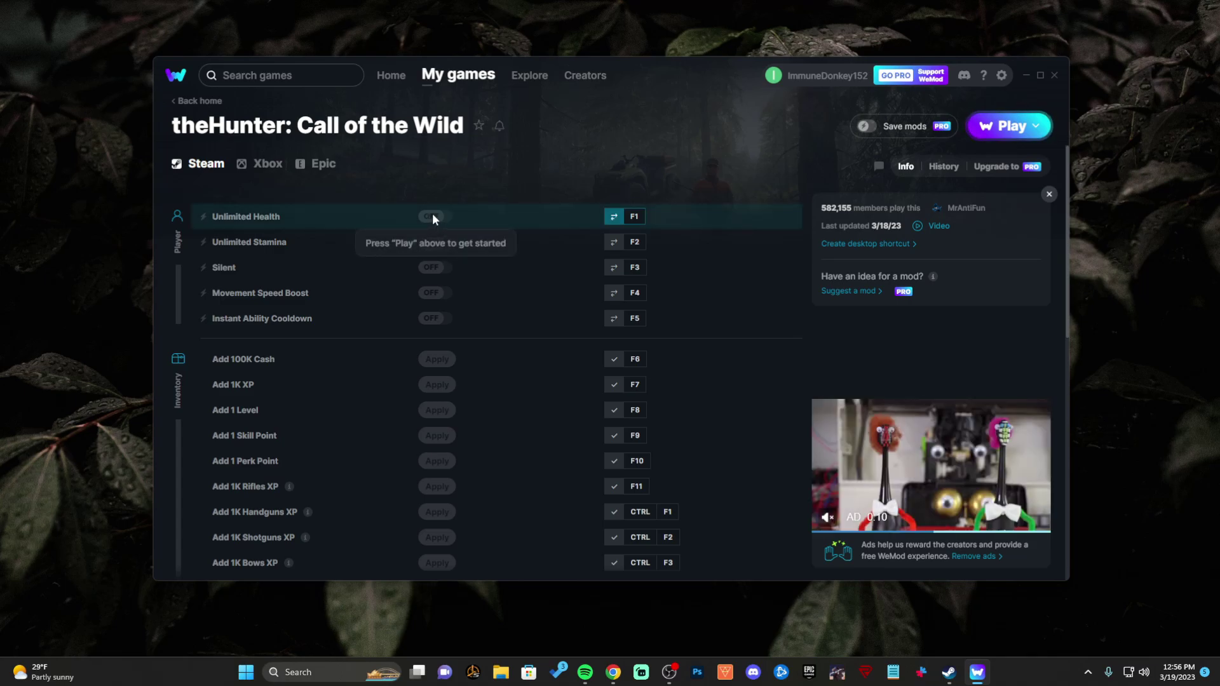
pyautogui.click(430, 241)
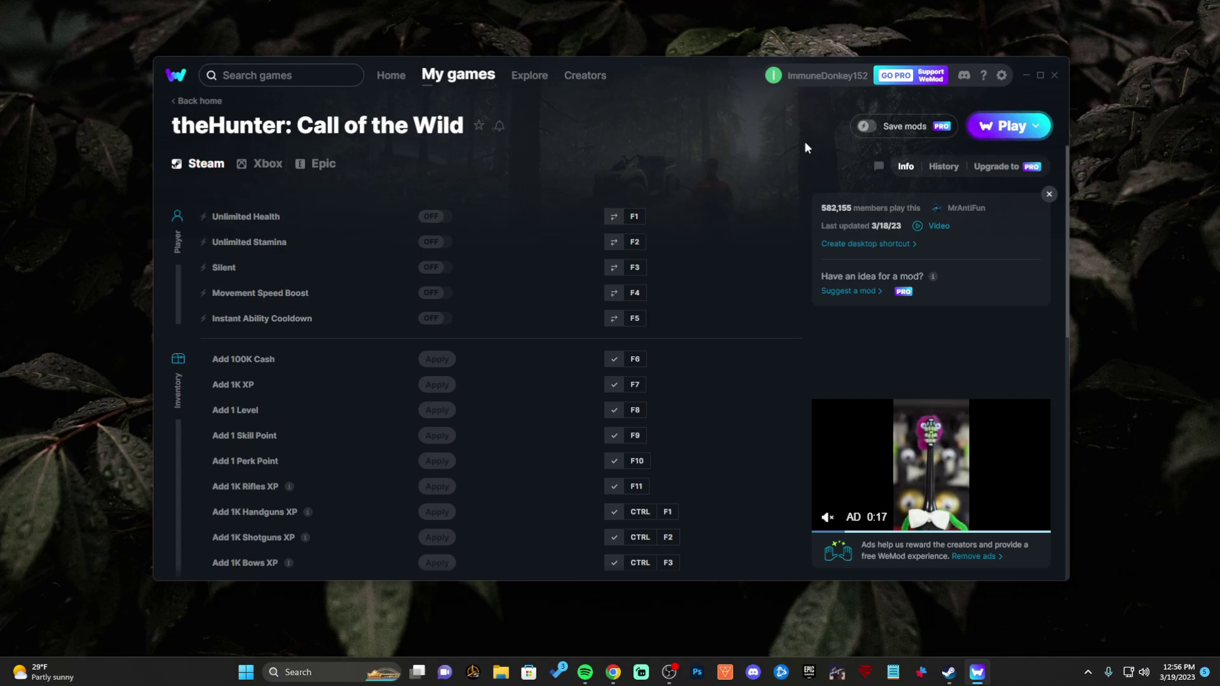
pyautogui.scroll(-8, 750, 389)
pyautogui.scroll(8, 750, 389)
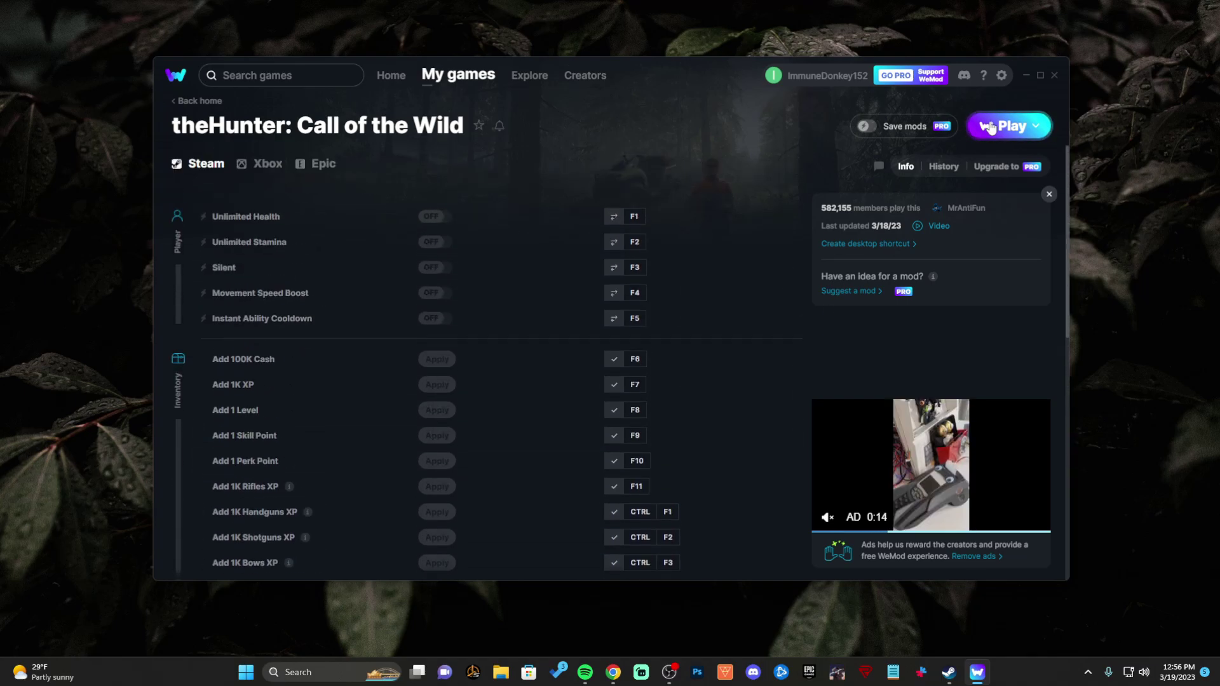
# Start theHunter: Call of the Wild from WeMod with its mods attached.
pyautogui.click(1010, 126)
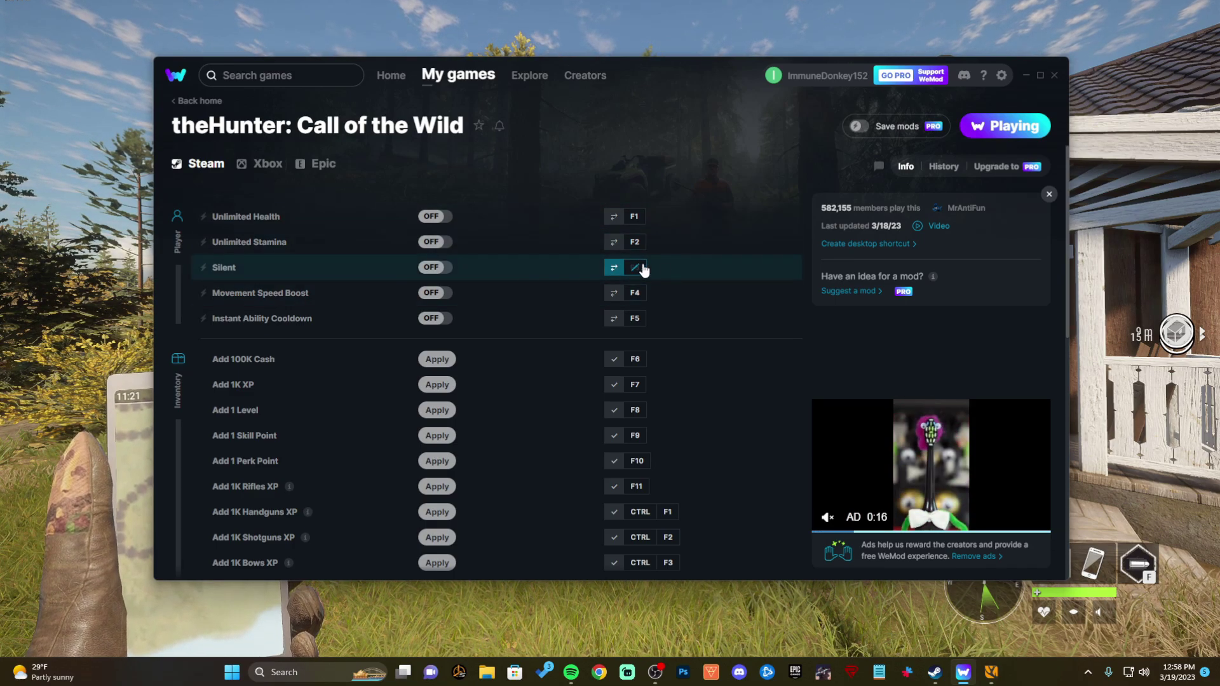
# Switch back into the game and open then close the skills screen to resume play.
pyautogui.hotkey('alt', 'Tab')
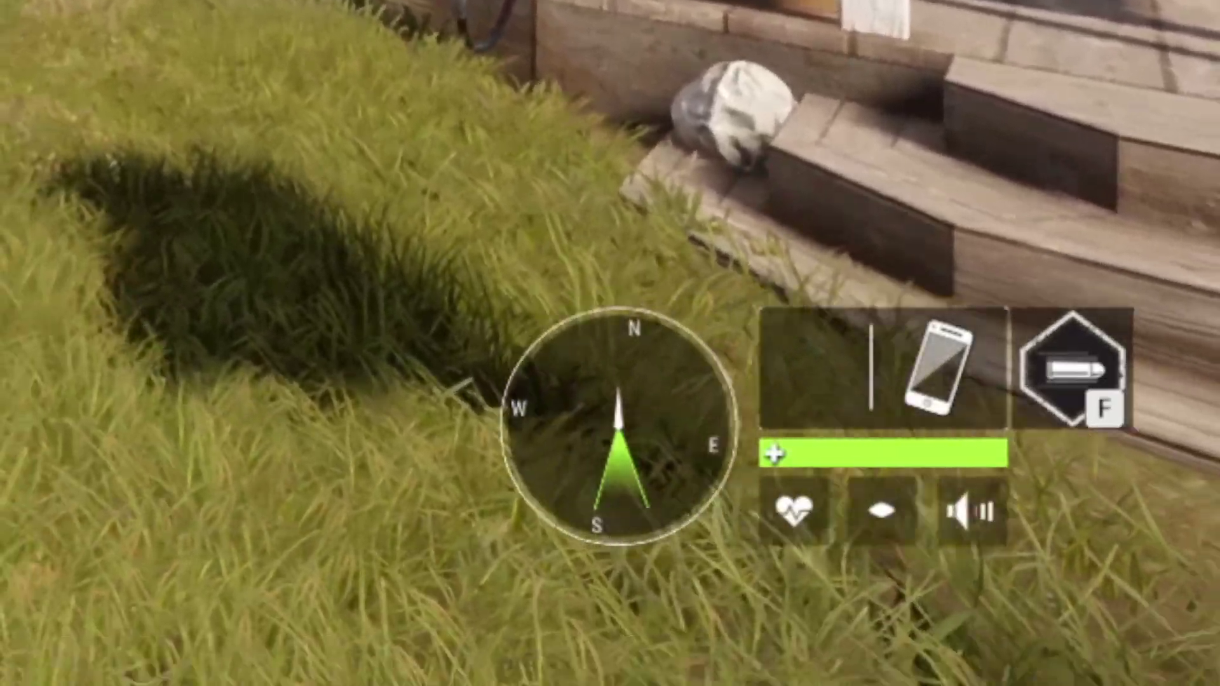
pyautogui.press('k')
pyautogui.press('Escape')
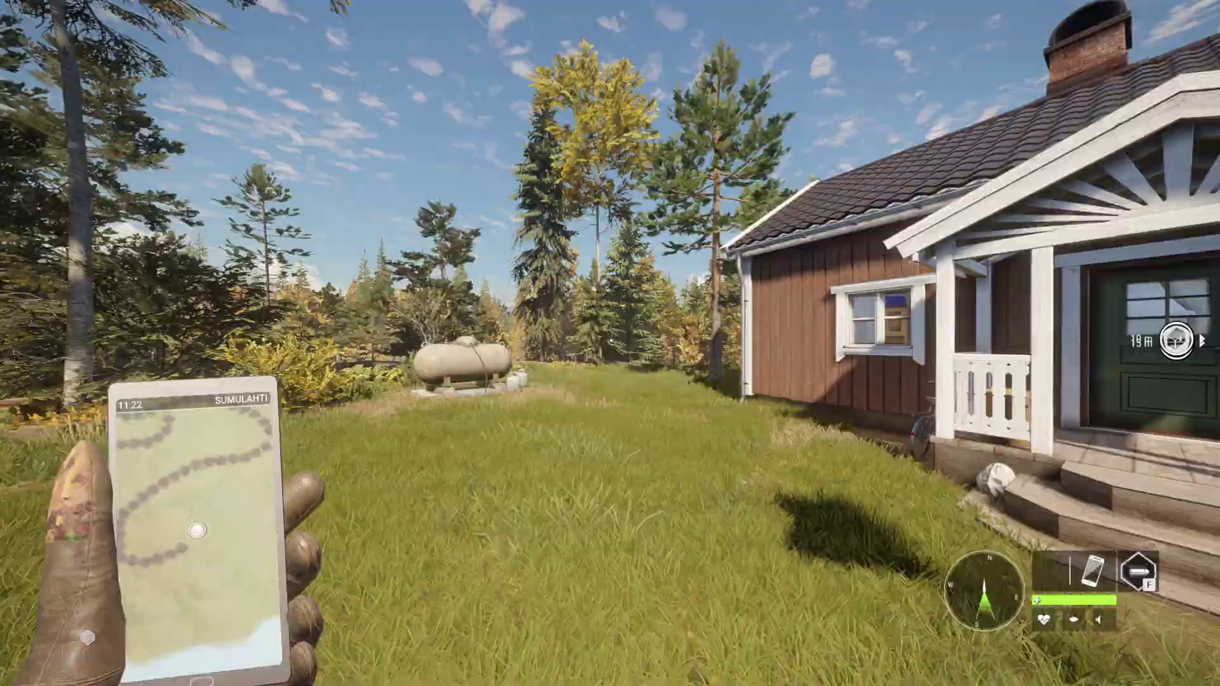